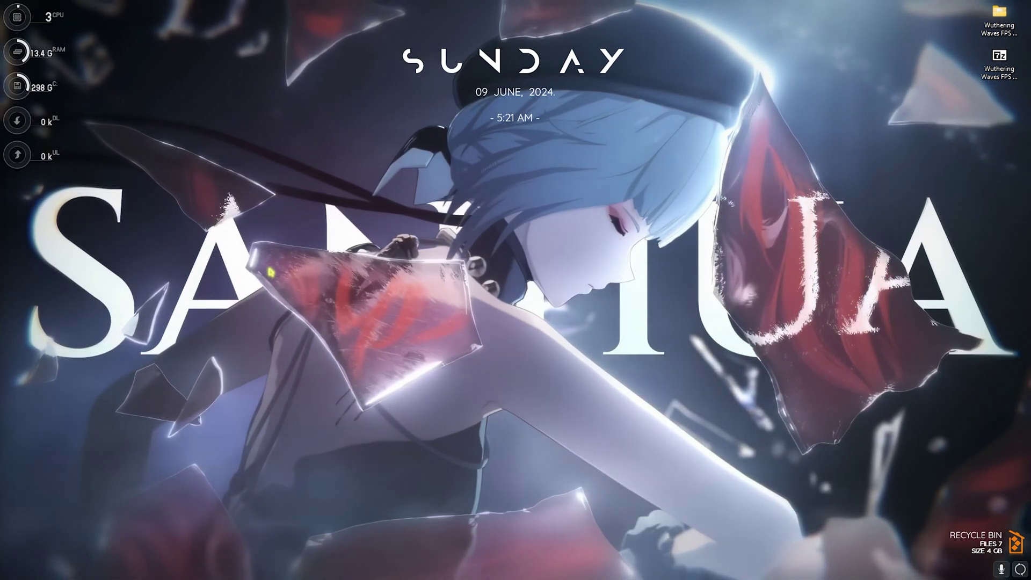
Open Windows Settings, check Gaming > Game Bar, then go to the Game Mode page.
key(super)
text(settings)
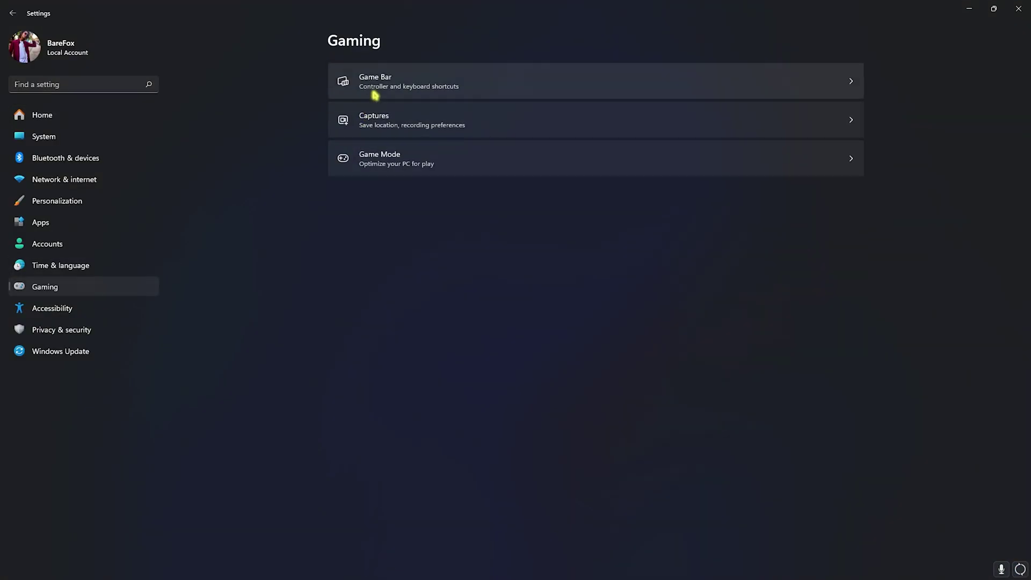
click(374, 88)
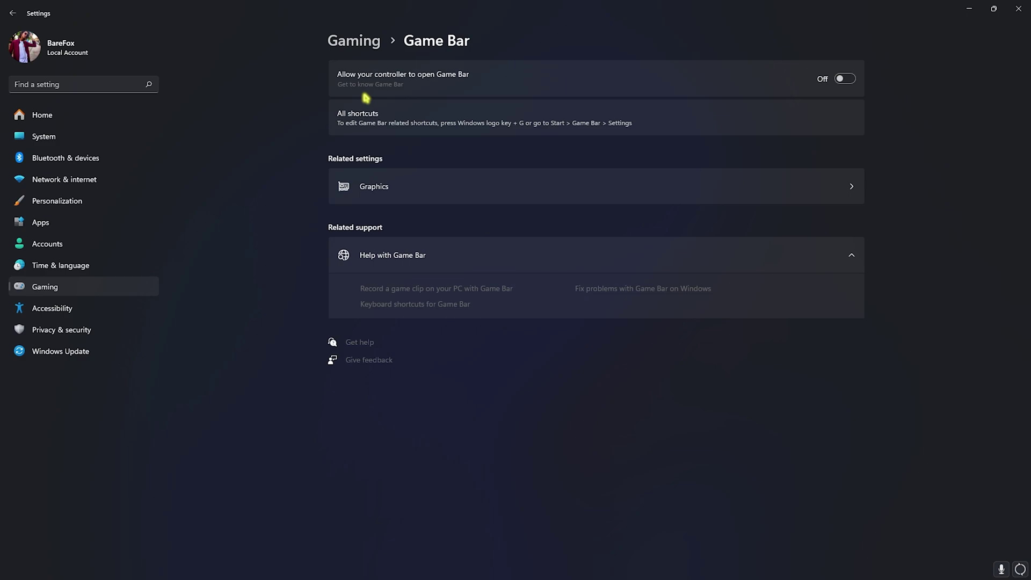
click(353, 40)
click(374, 161)
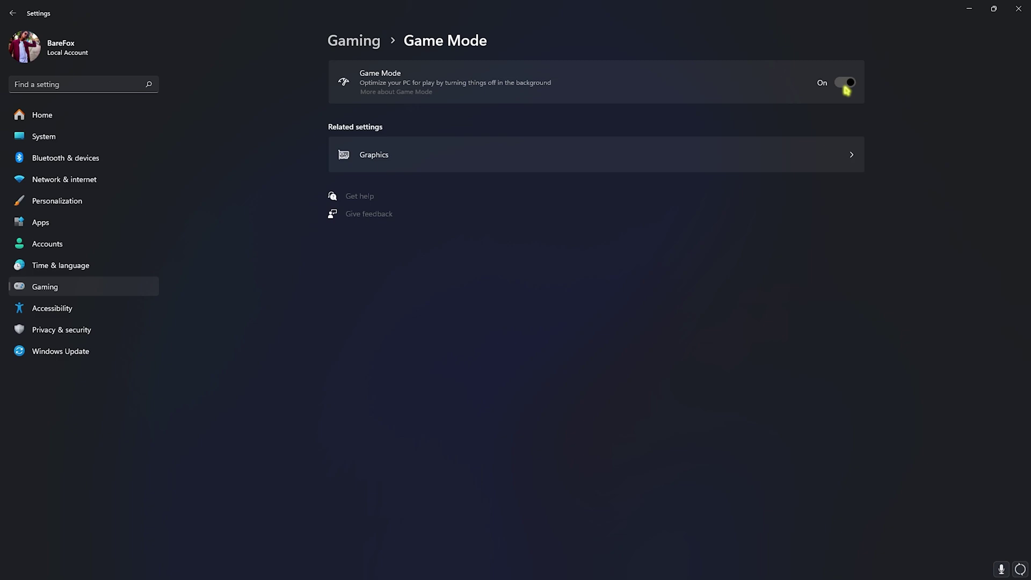
Turn on hardware-accelerated GPU scheduling and windowed game optimizations in Graphics settings.
click(420, 155)
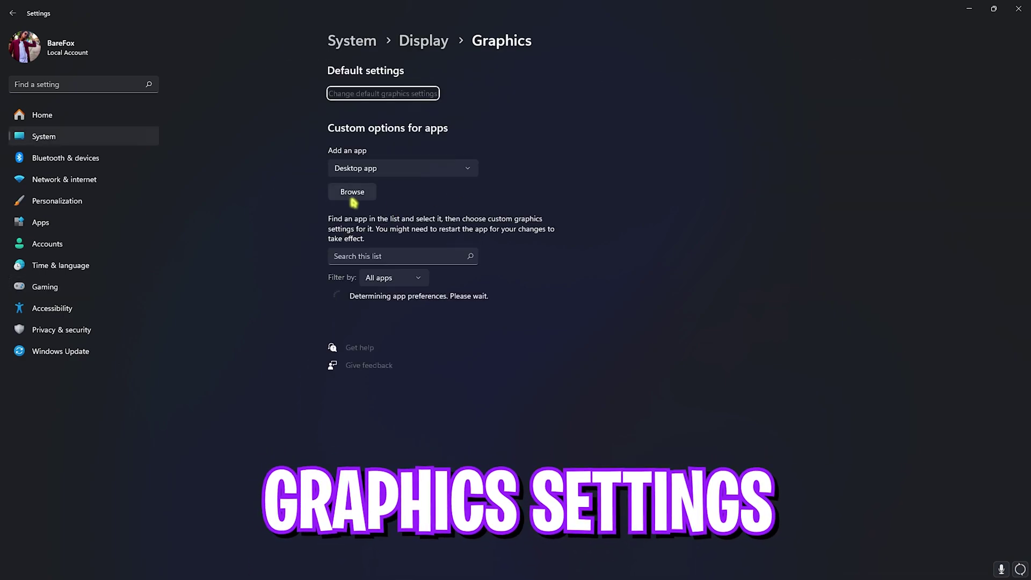
click(362, 96)
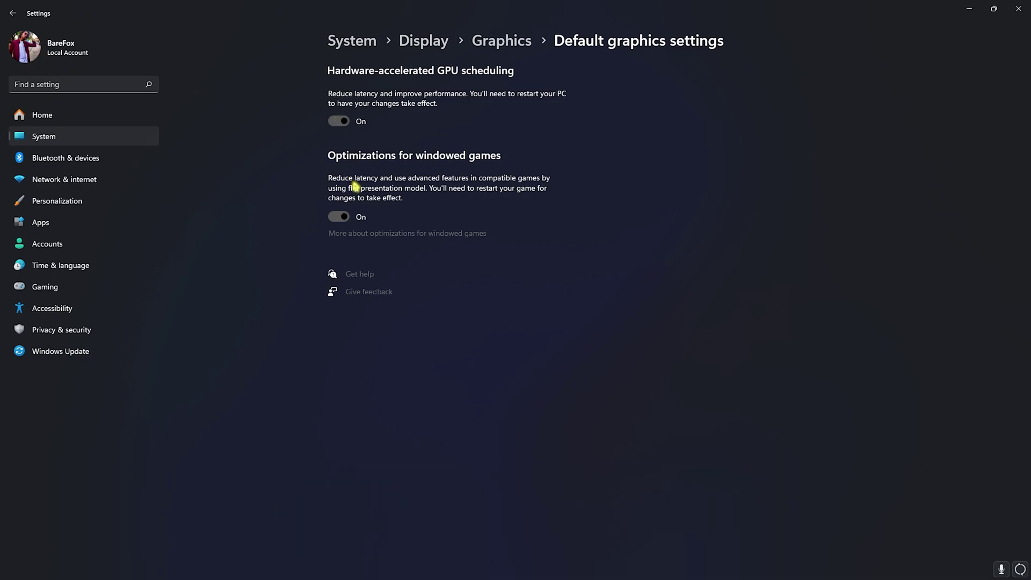
click(489, 45)
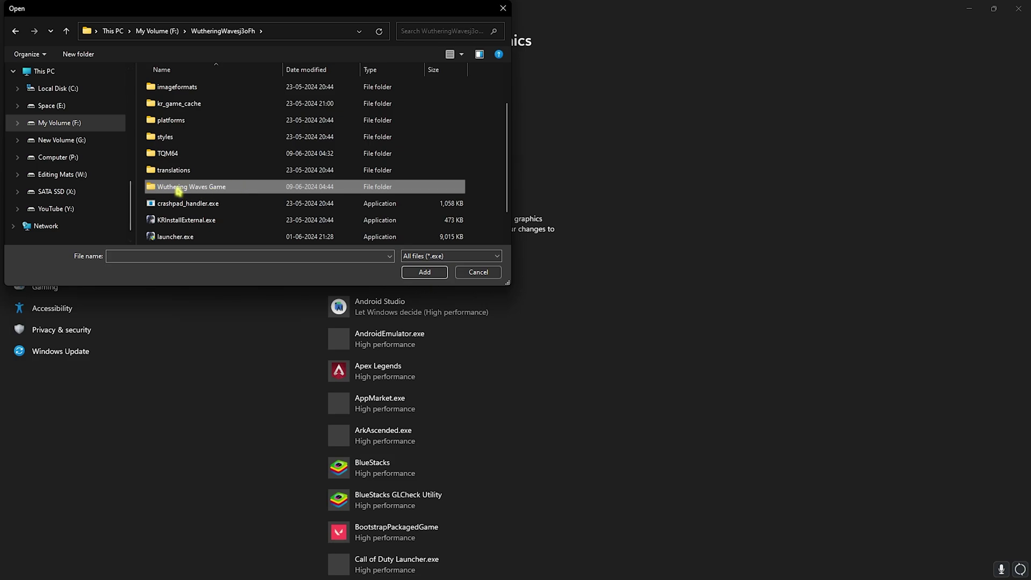
Add Wuthering Waves.exe from the Wuthering Waves Game folder to the graphics app list.
double_click(179, 188)
click(203, 122)
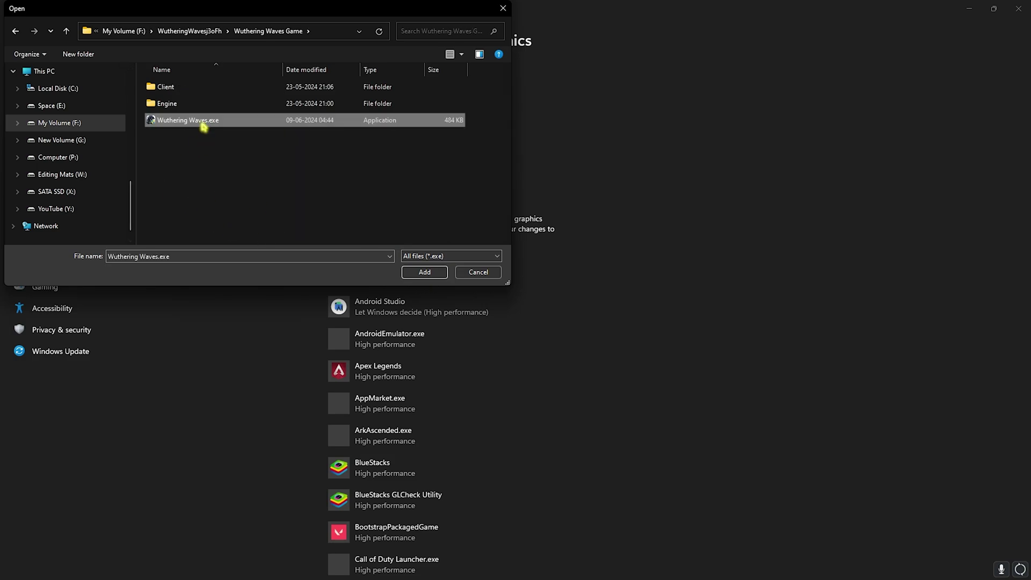
click(424, 272)
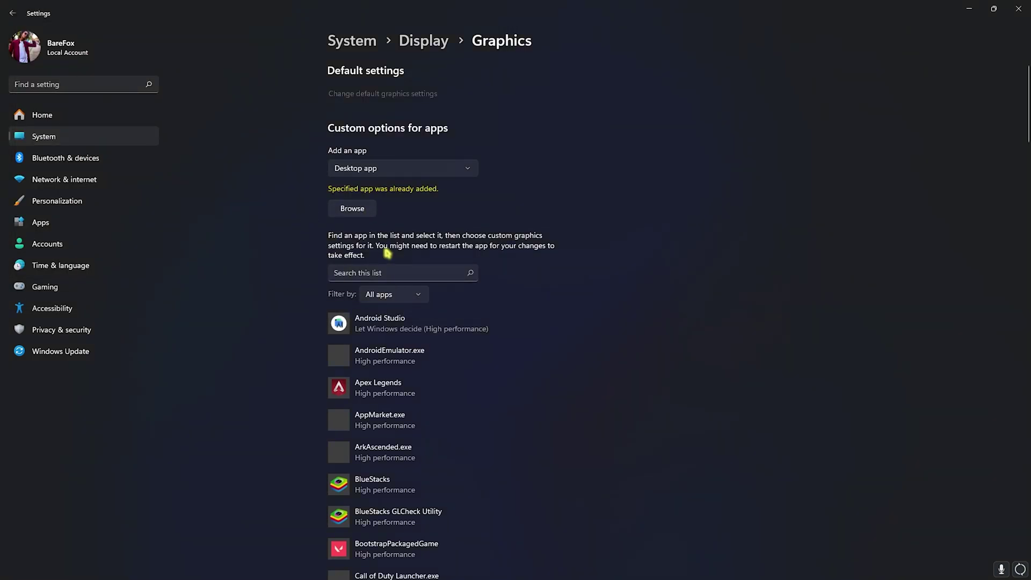
scroll(387, 347, down, 5)
scroll(392, 295, down, 6)
scroll(402, 286, down, 6)
scroll(403, 286, down, 5)
scroll(407, 282, down, 3)
Save a High performance graphics preference for Wuthering Waves and close Settings.
click(435, 157)
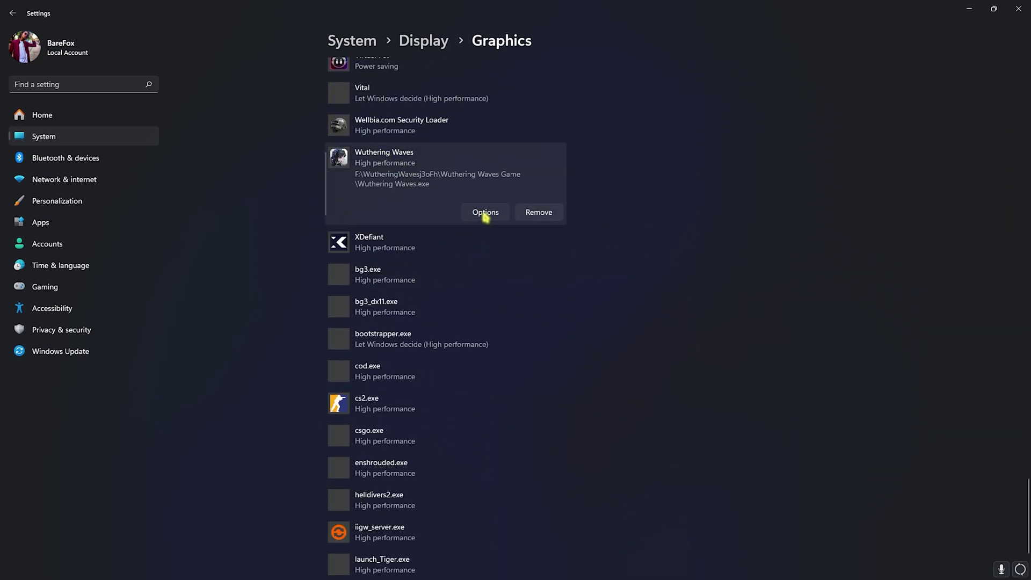
click(485, 213)
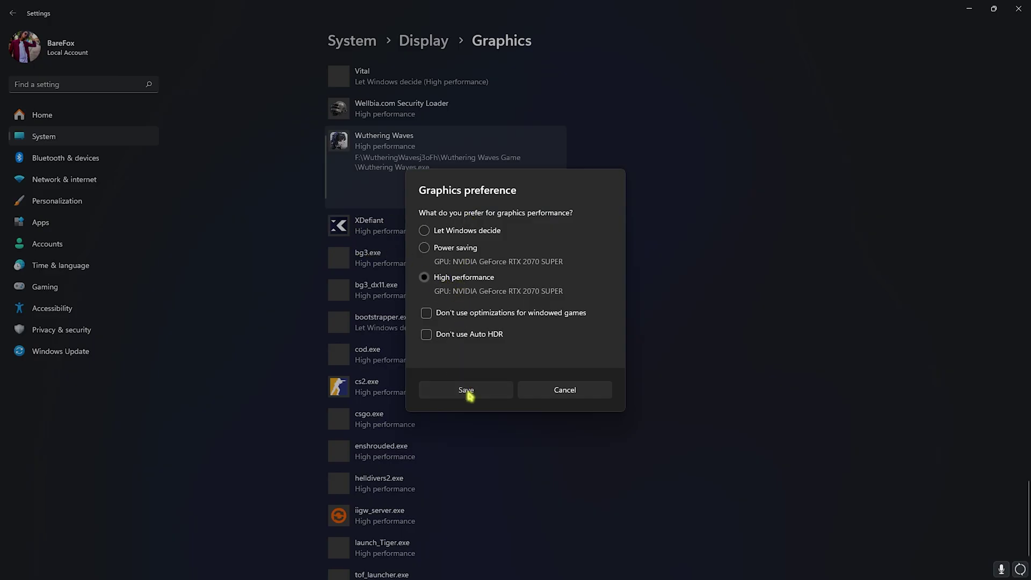
click(467, 391)
click(1019, 9)
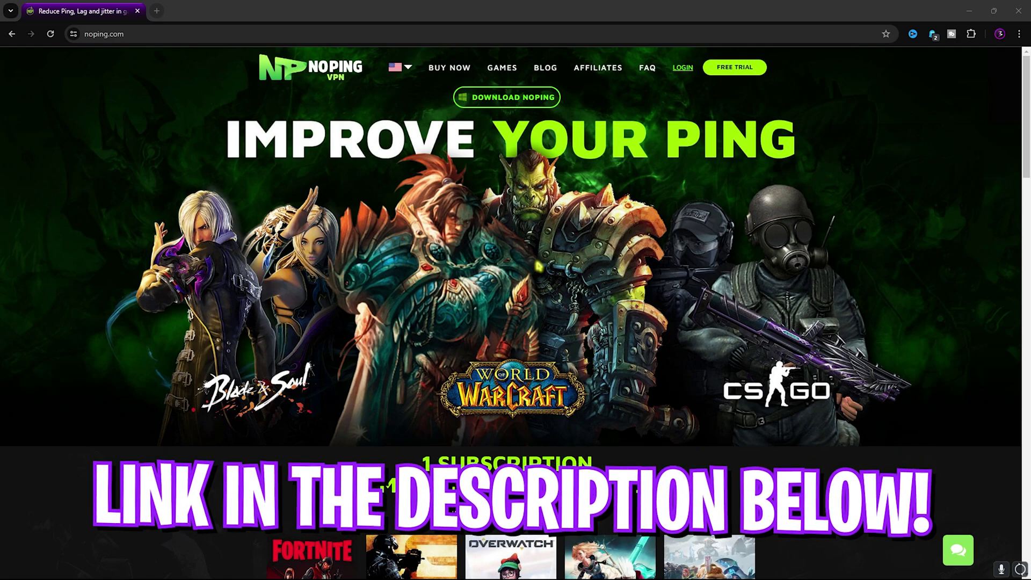
Minimize the browser and optimize Wuthering Waves in NoPing on the Singapore 01 server.
click(969, 11)
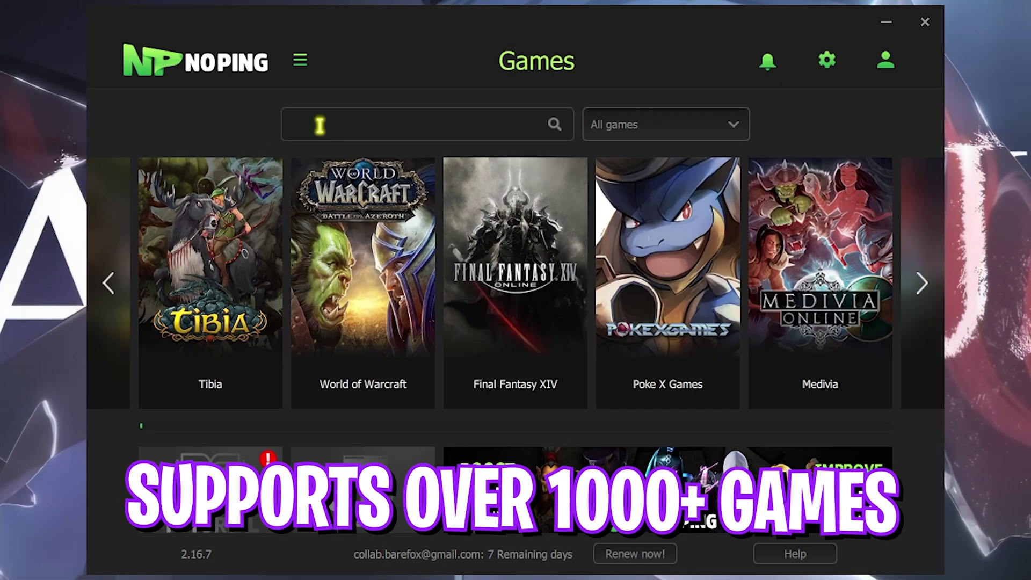
text(Wuth)
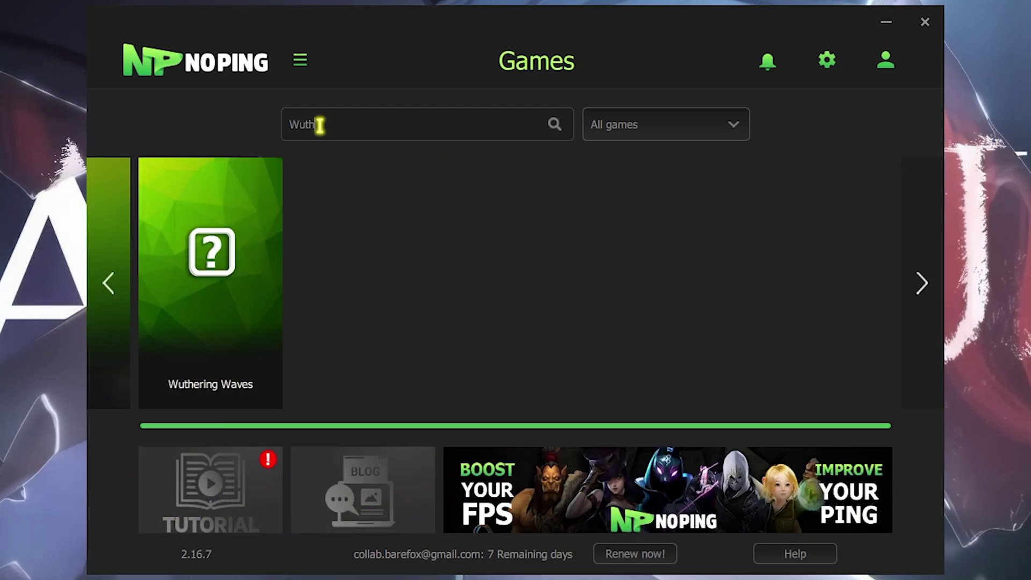
mouse_move(211, 274)
click(209, 298)
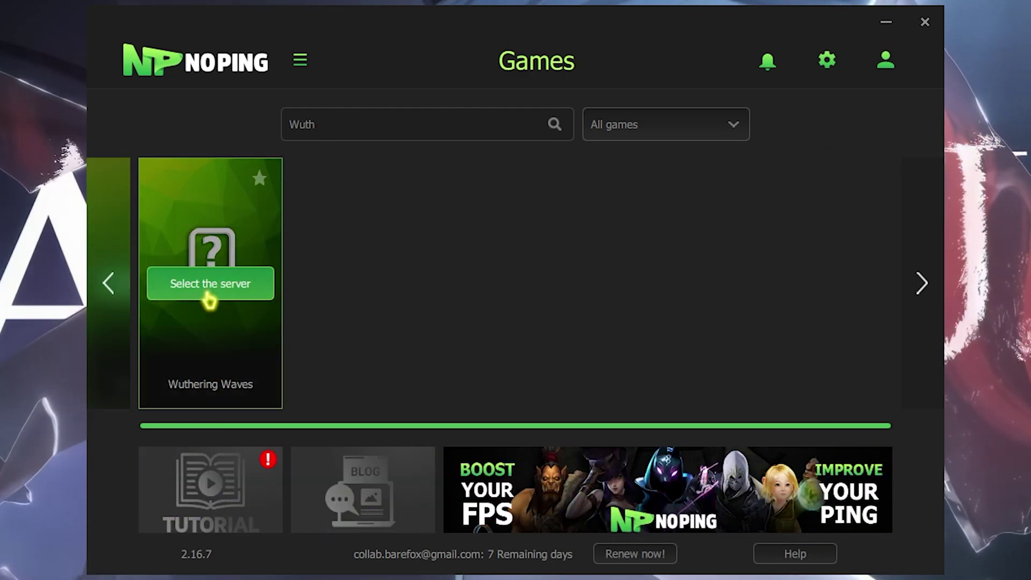
scroll(403, 346, up, 3)
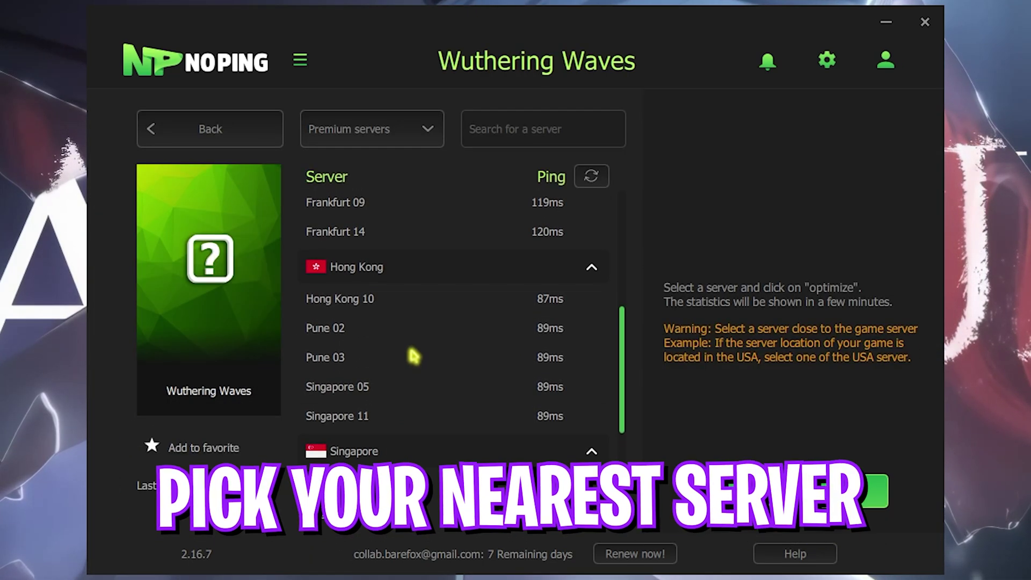
scroll(413, 355, down, 3)
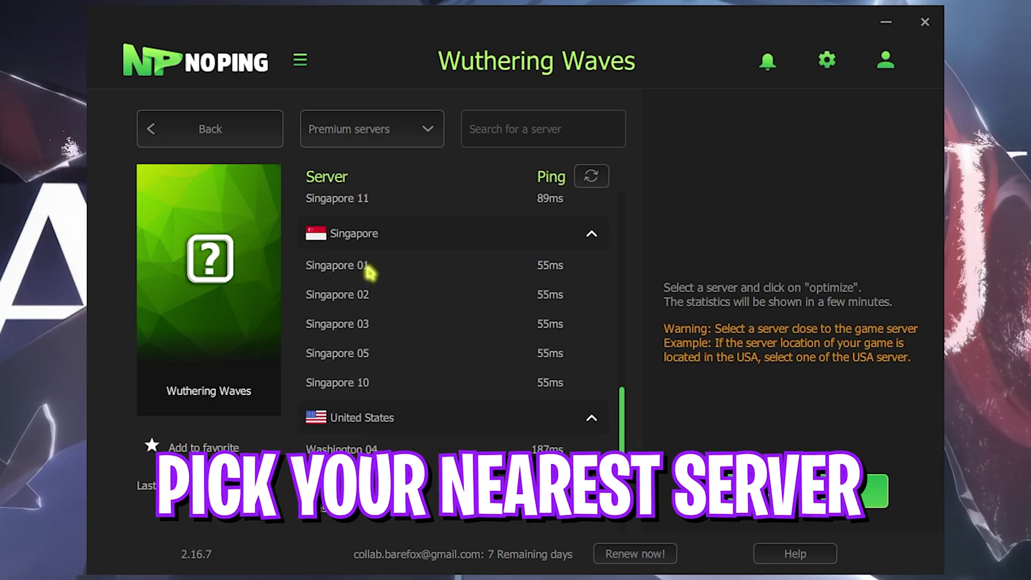
click(372, 266)
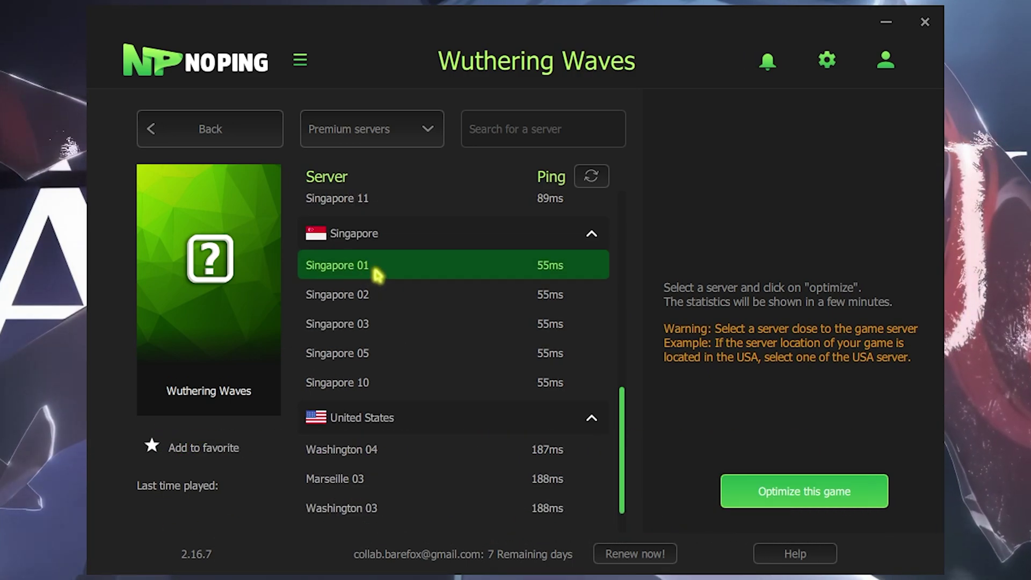
click(785, 500)
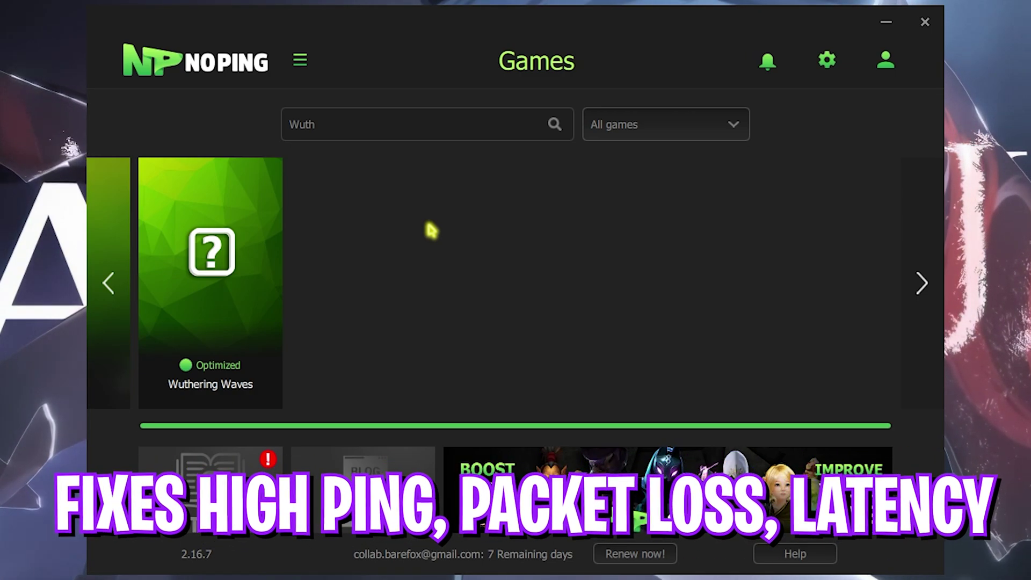
Review NoPing's Boost FPS Windows tweaks, such as Games Priority, then close them.
click(826, 61)
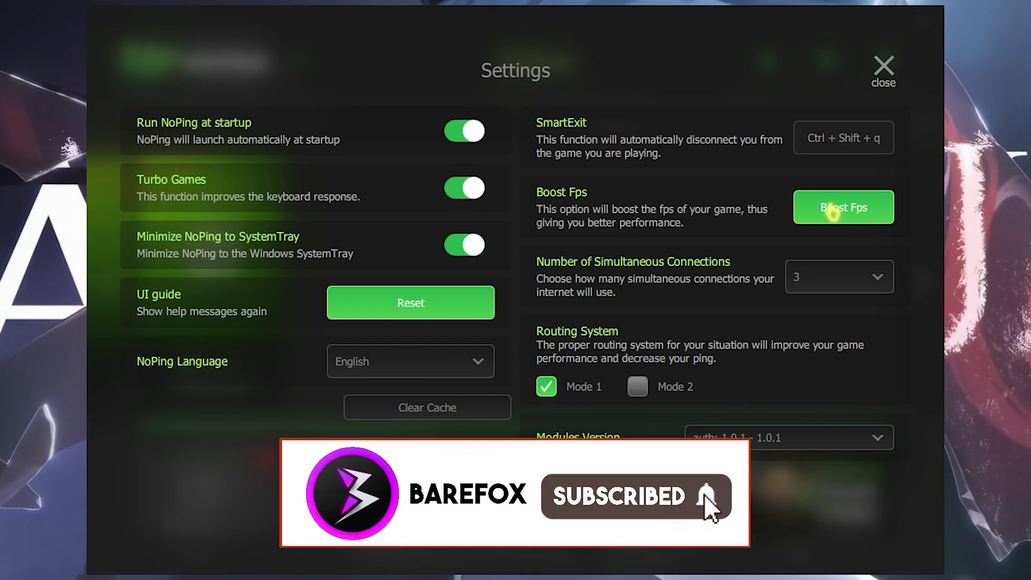
click(834, 211)
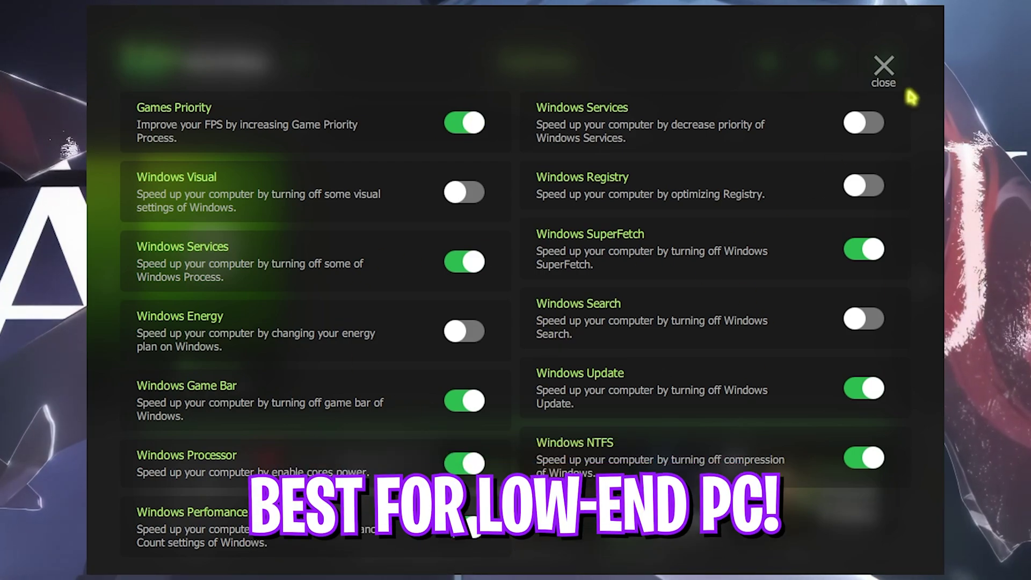
click(884, 67)
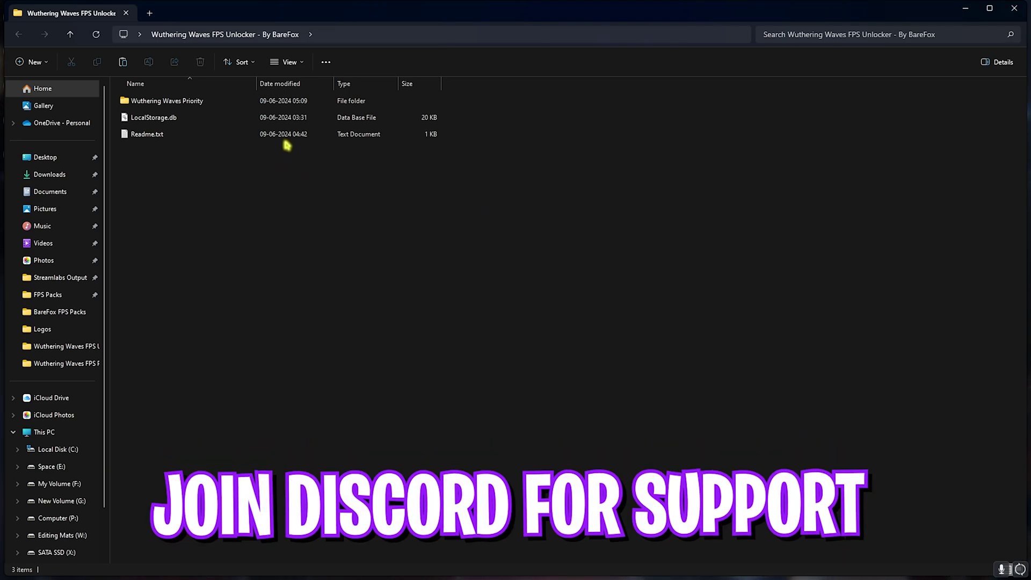
Inspect the three Wuthering Waves Priority registry files, then open a This PC tab.
double_click(167, 101)
drag(229, 189, 207, 101)
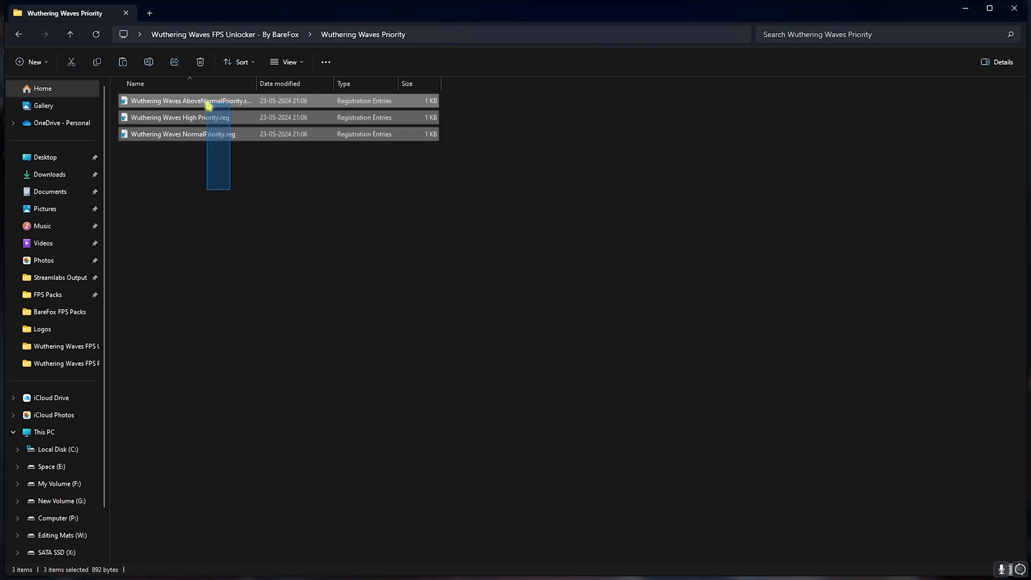
drag(194, 186, 314, 105)
click(187, 201)
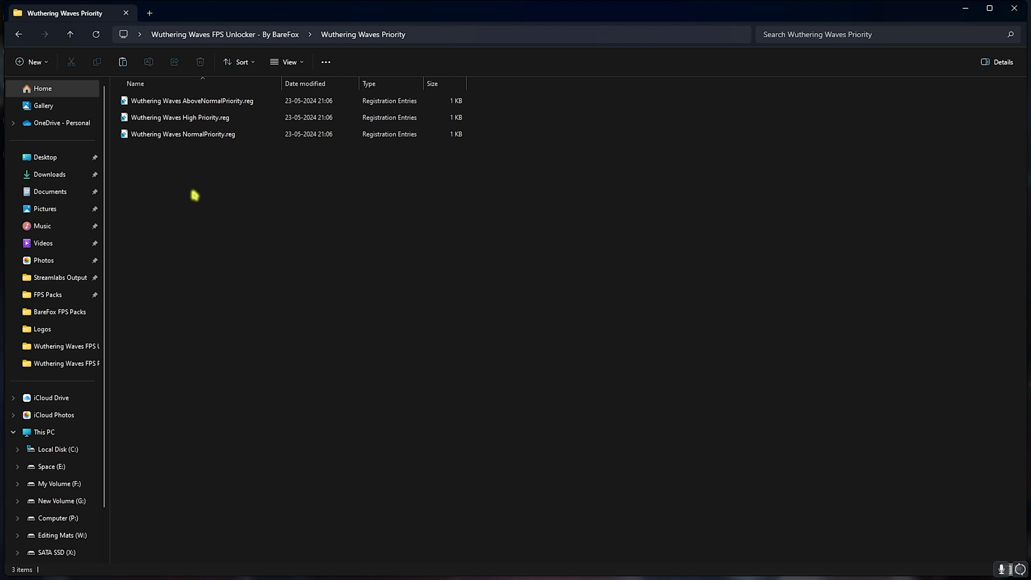
drag(225, 161, 186, 96)
click(218, 196)
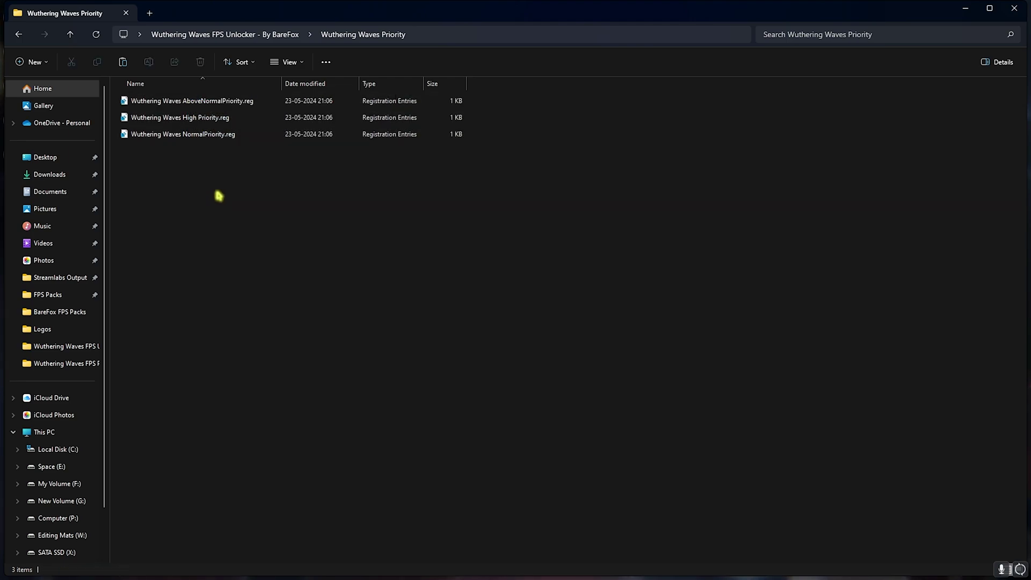
key(BackSpace)
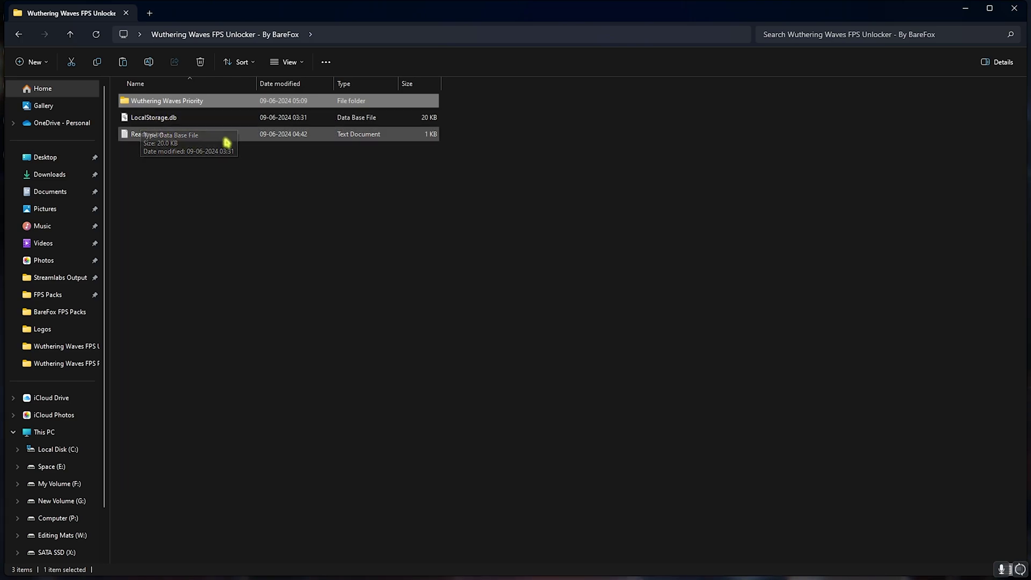
click(150, 14)
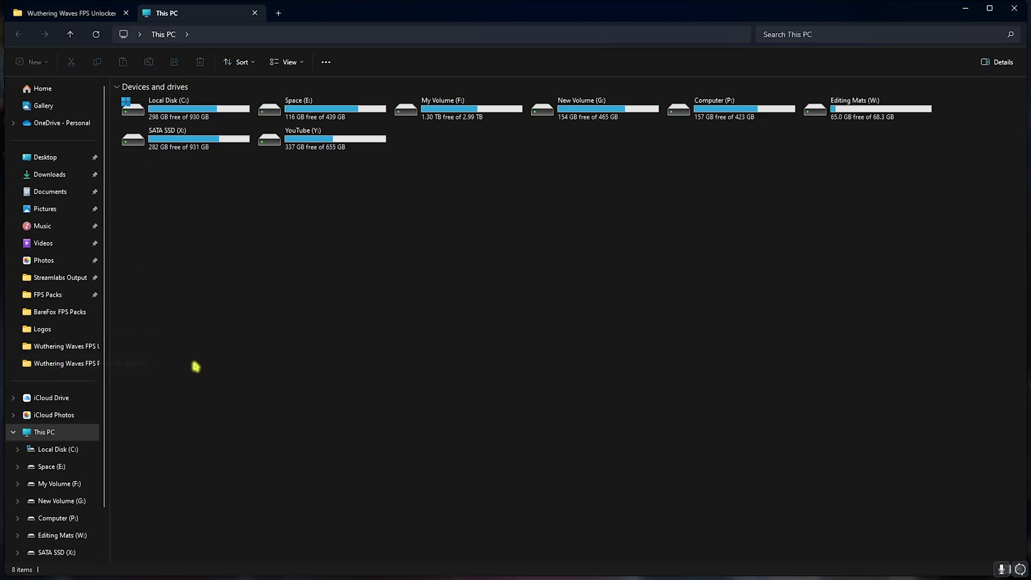
Browse to F:\WutheringWavesj3oFh\Wuthering Waves Game\Client\Saved\LocalStorage.
double_click(481, 118)
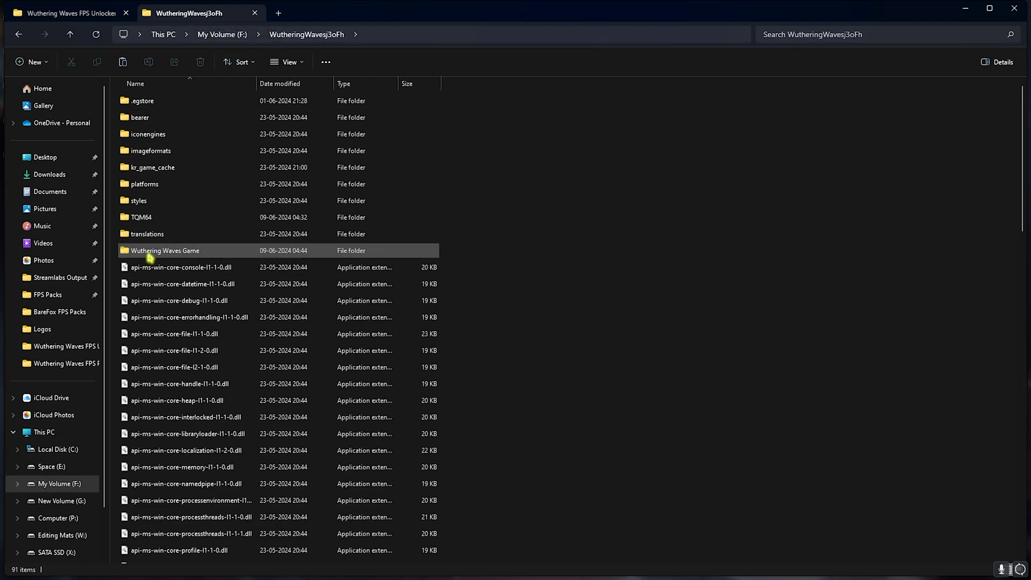
double_click(167, 251)
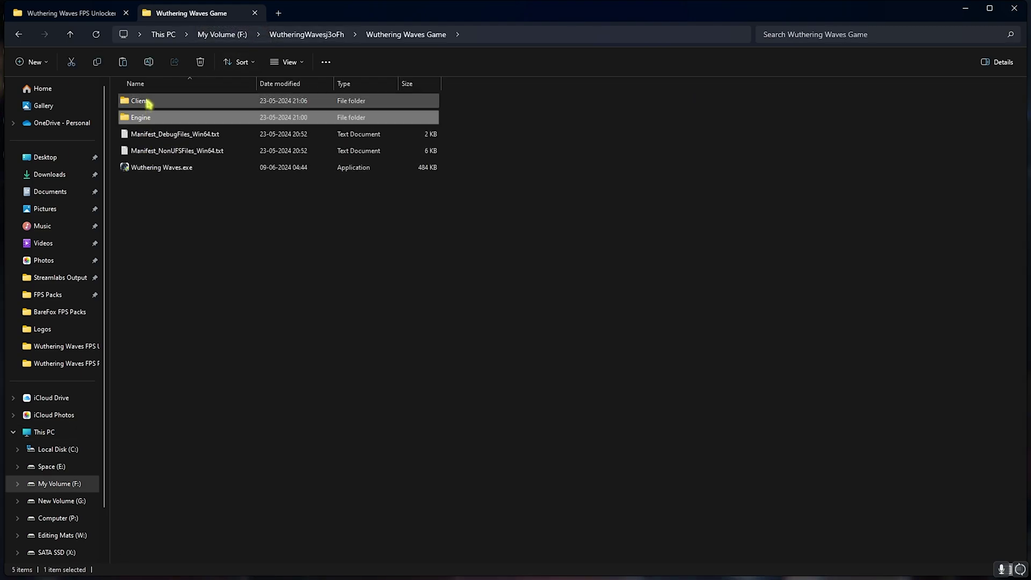
double_click(141, 101)
double_click(139, 167)
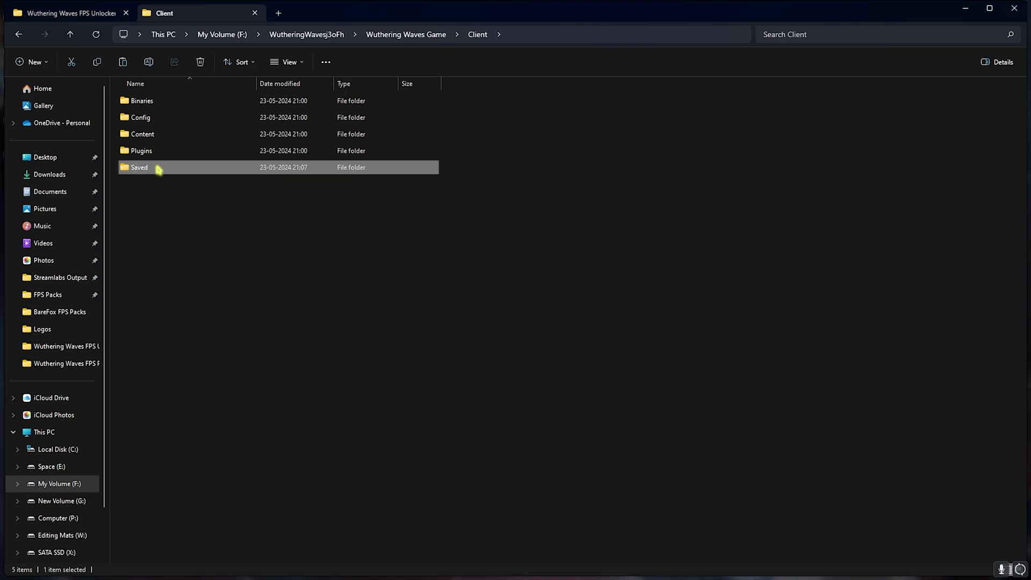
double_click(149, 117)
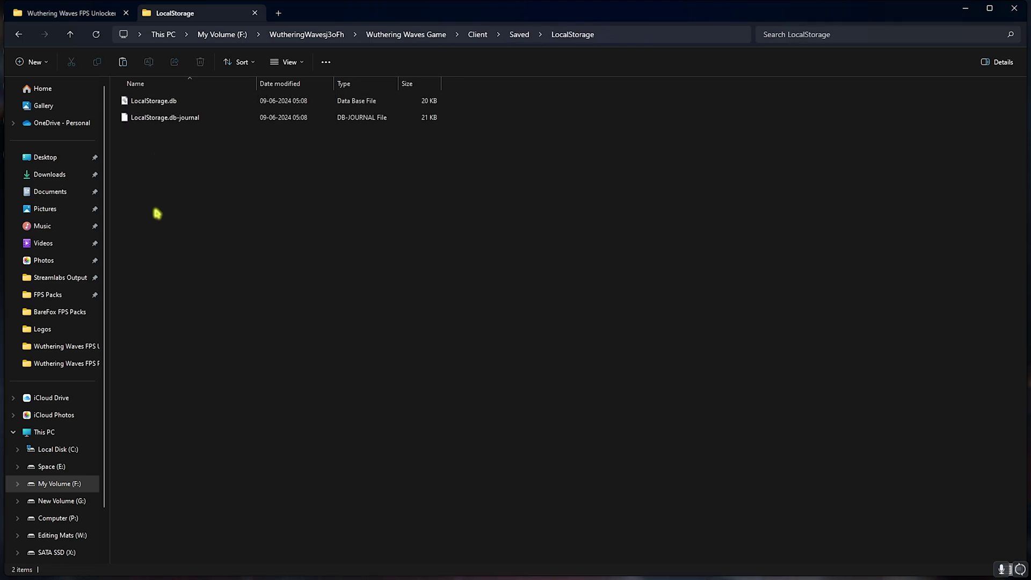
Select the unlocker's LocalStorage.db, return to the game's LocalStorage folder, and close Explorer.
click(73, 13)
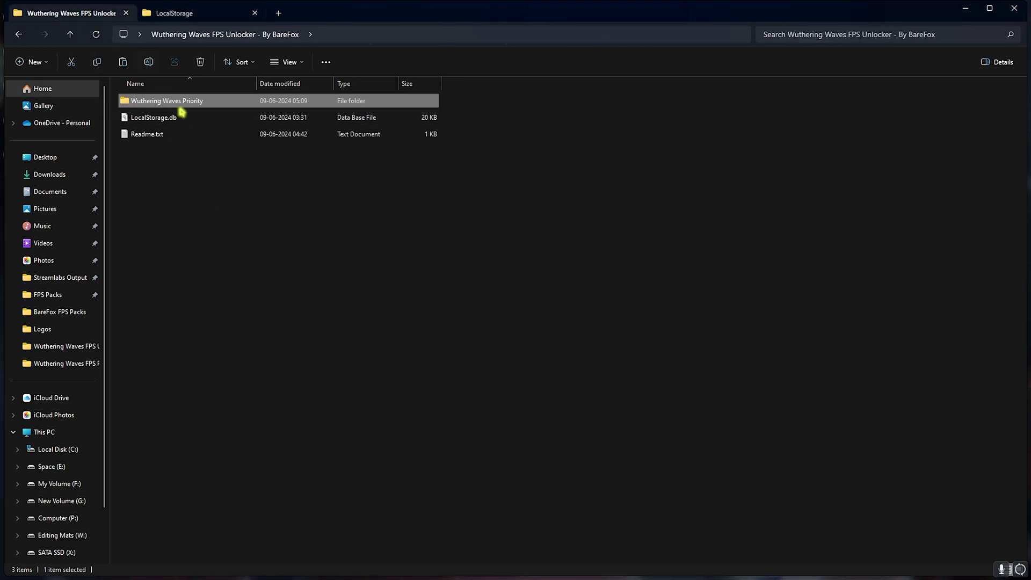
click(159, 119)
click(181, 18)
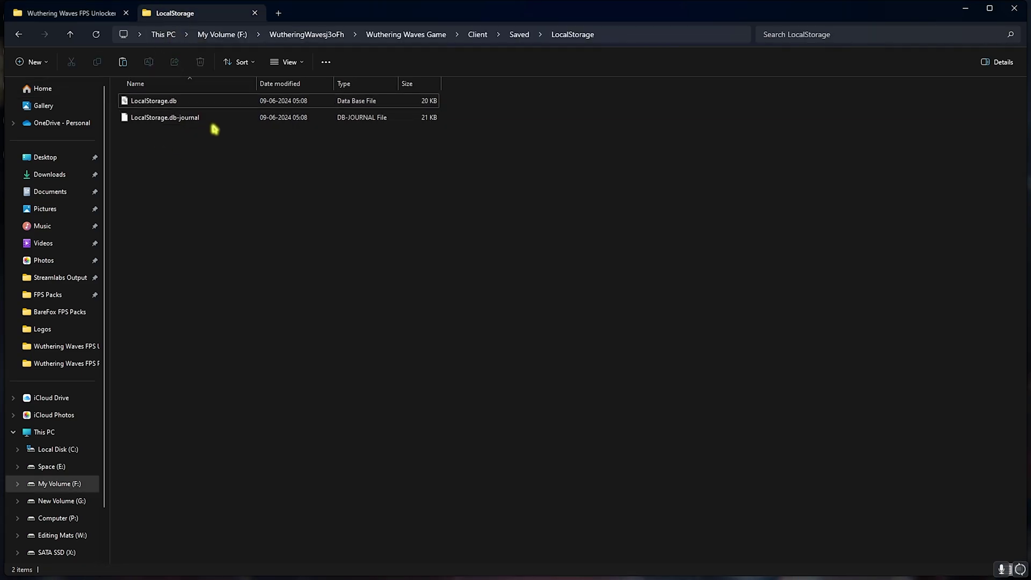
click(1013, 8)
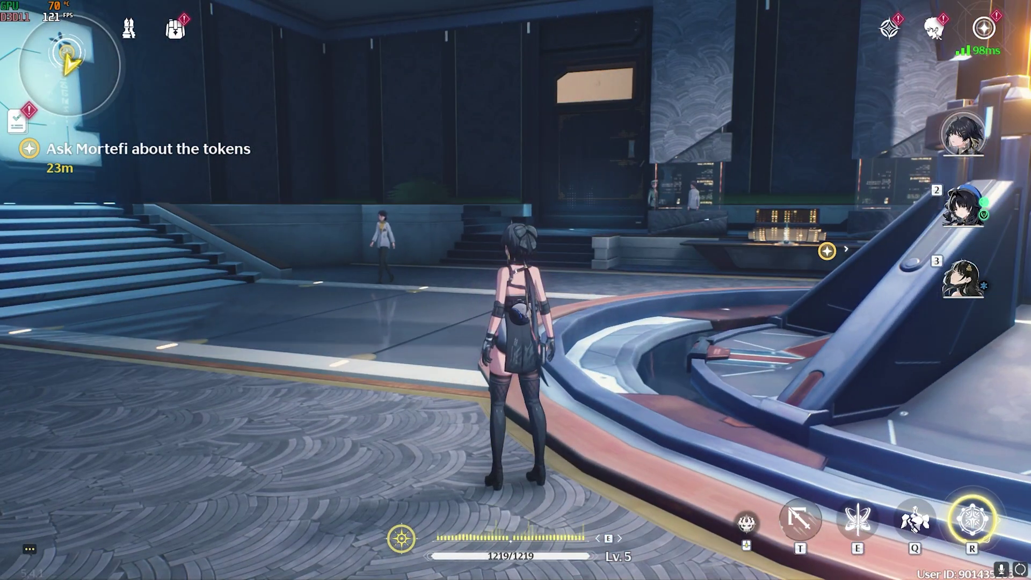
Set English as text and voice-over language in game Settings, then return to Terminal.
key(Escape)
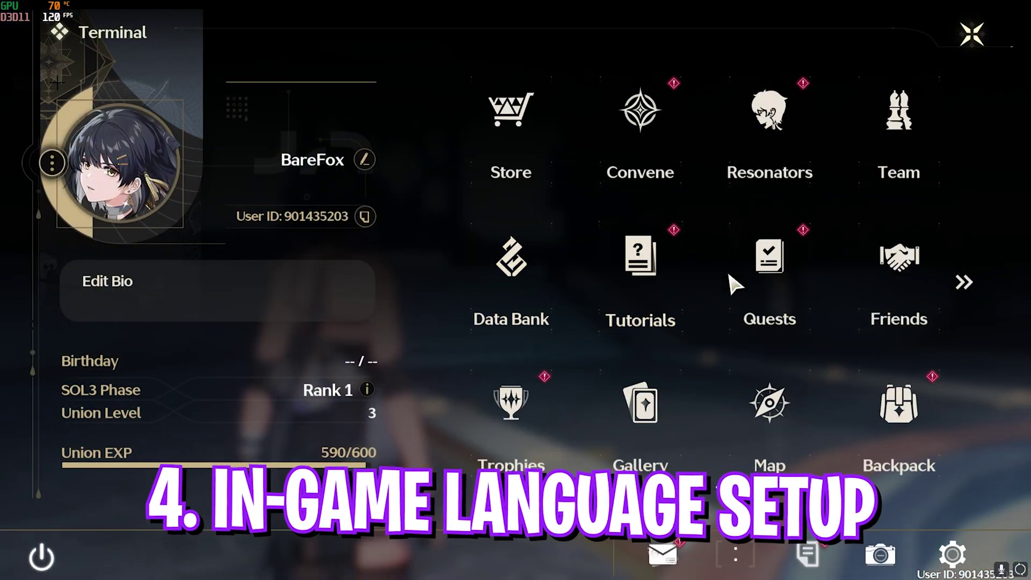
click(952, 555)
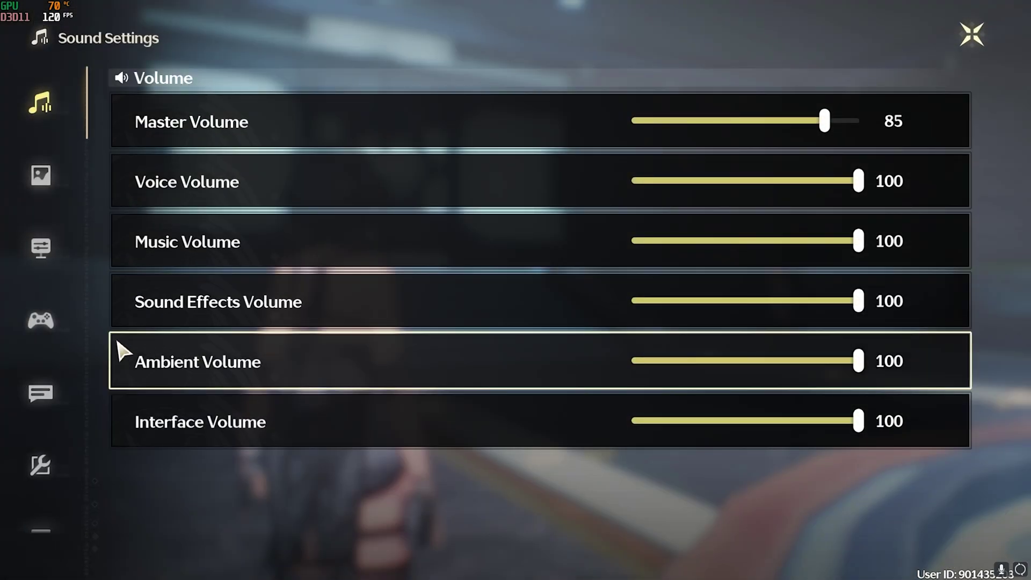
click(42, 397)
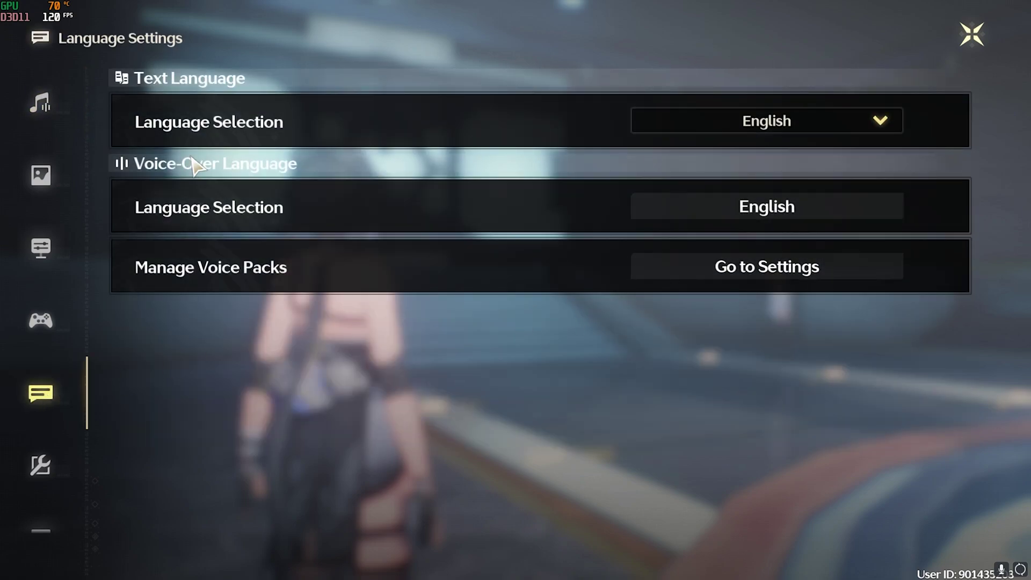
click(767, 122)
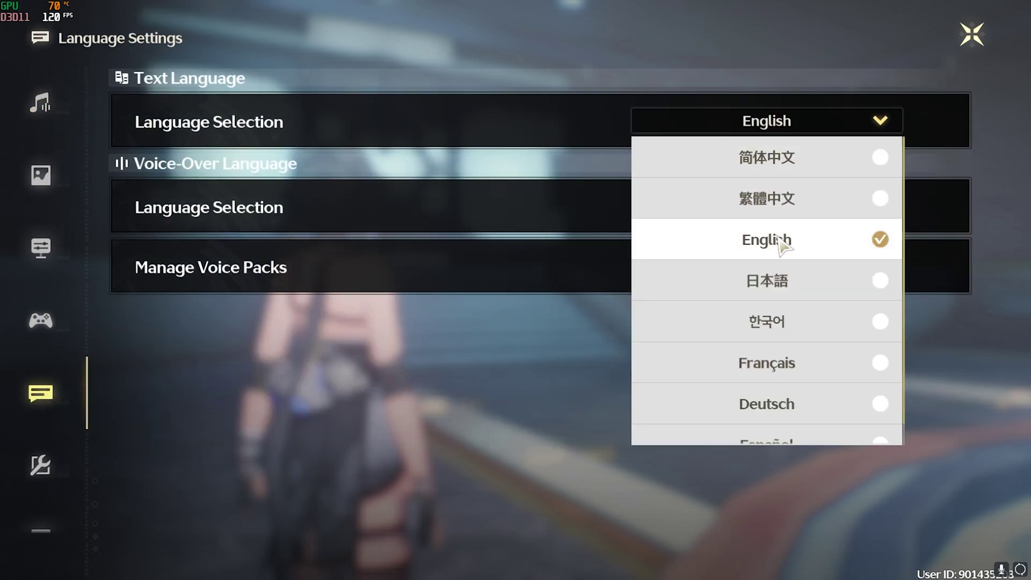
click(451, 242)
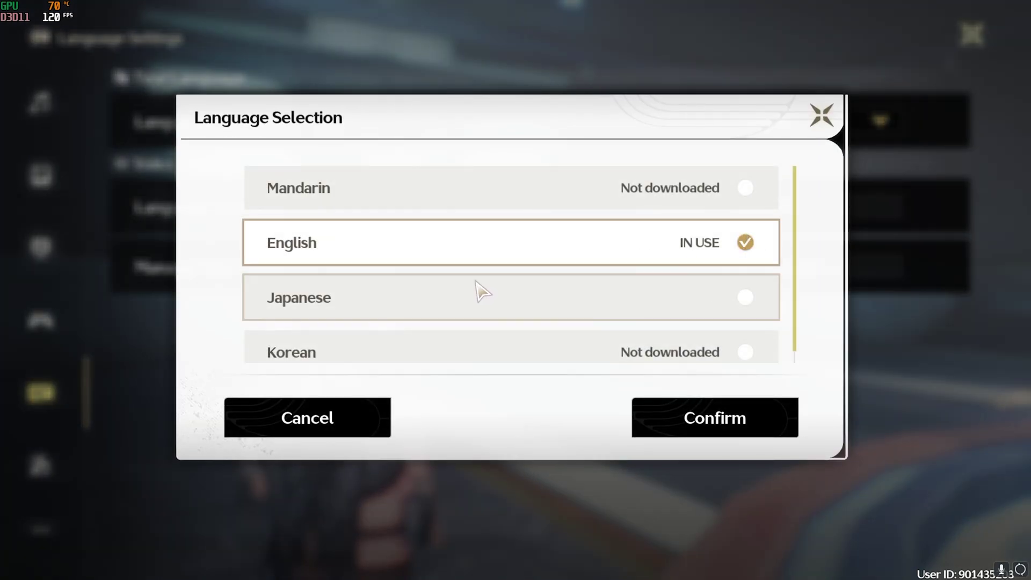
click(746, 430)
click(972, 37)
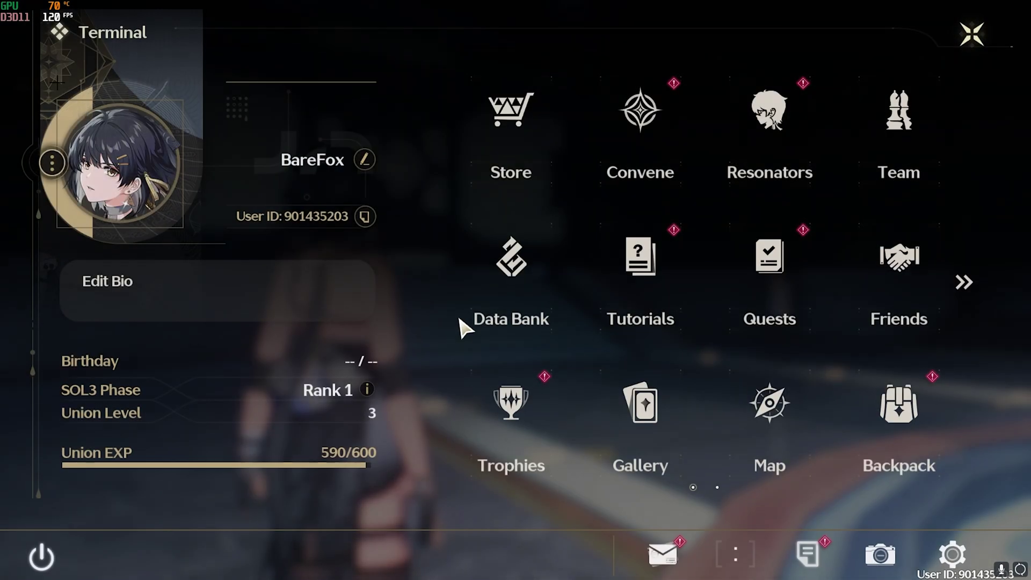
Resume gameplay, turn toward the lit doorway, and attack the nearby enemy.
key(Escape)
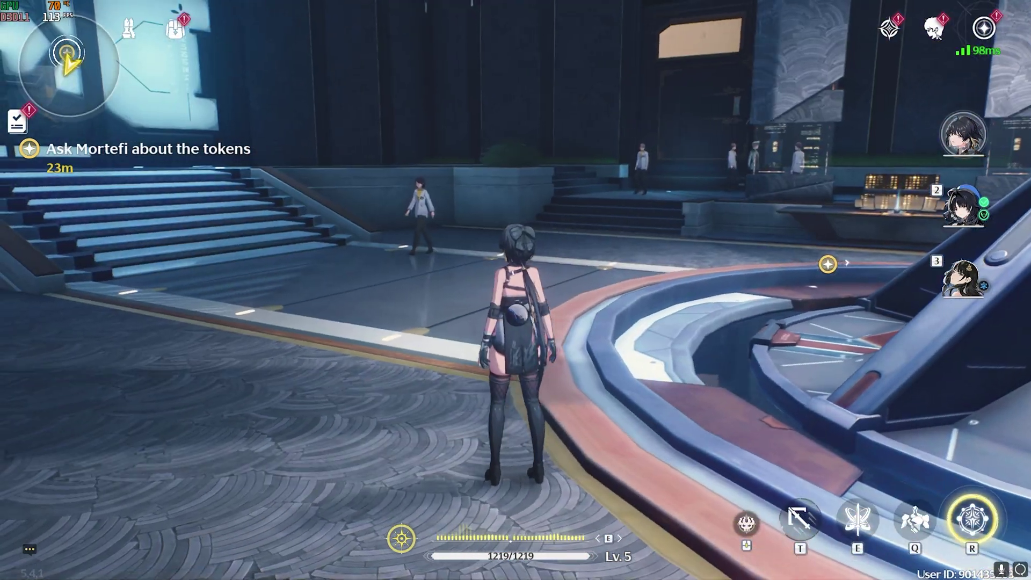
drag(645, 291, 402, 290)
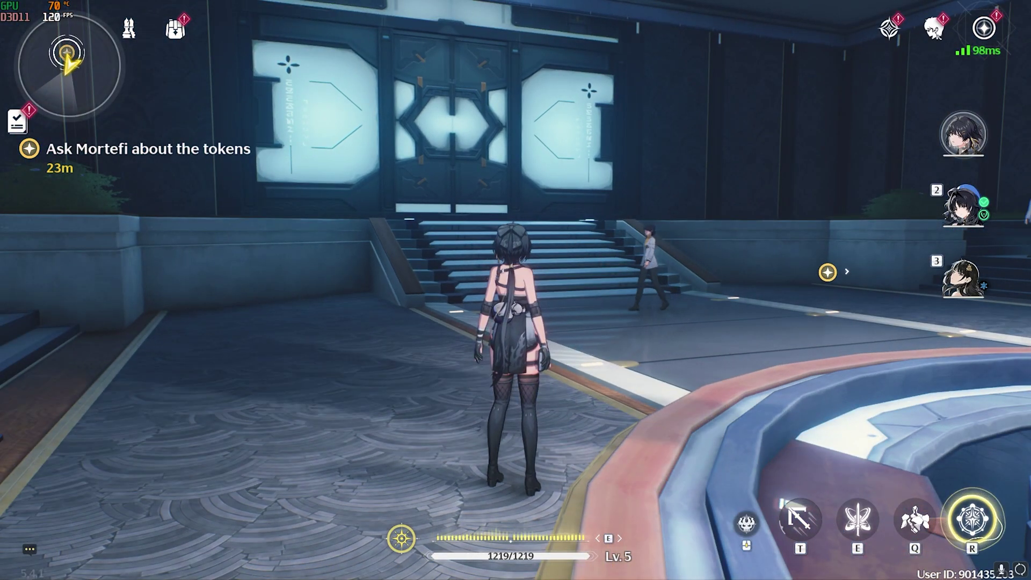
key(d)
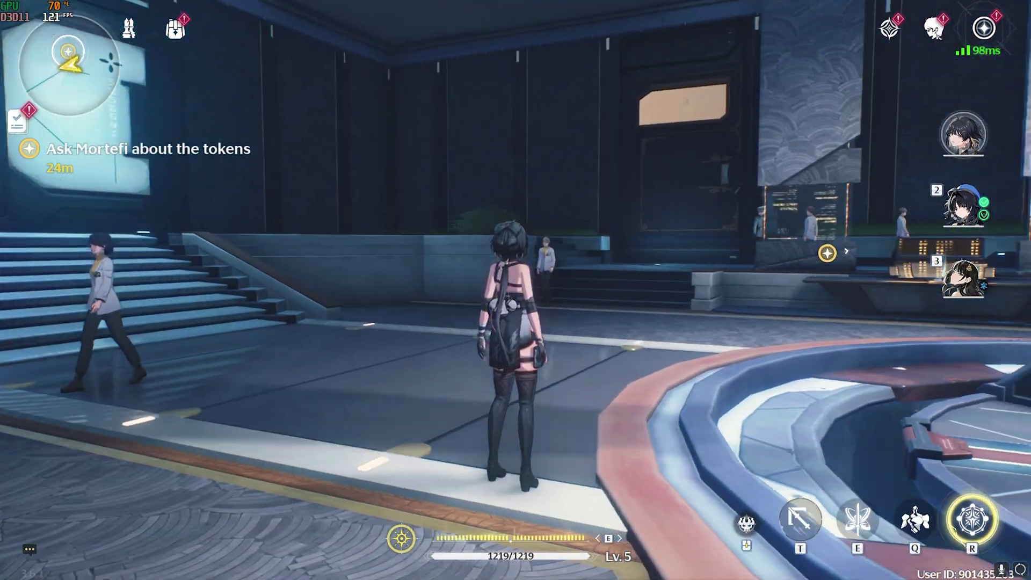
mouse_move(403, 290)
mouse_down()
mouse_move(644, 291)
mouse_move(403, 290)
mouse_up()
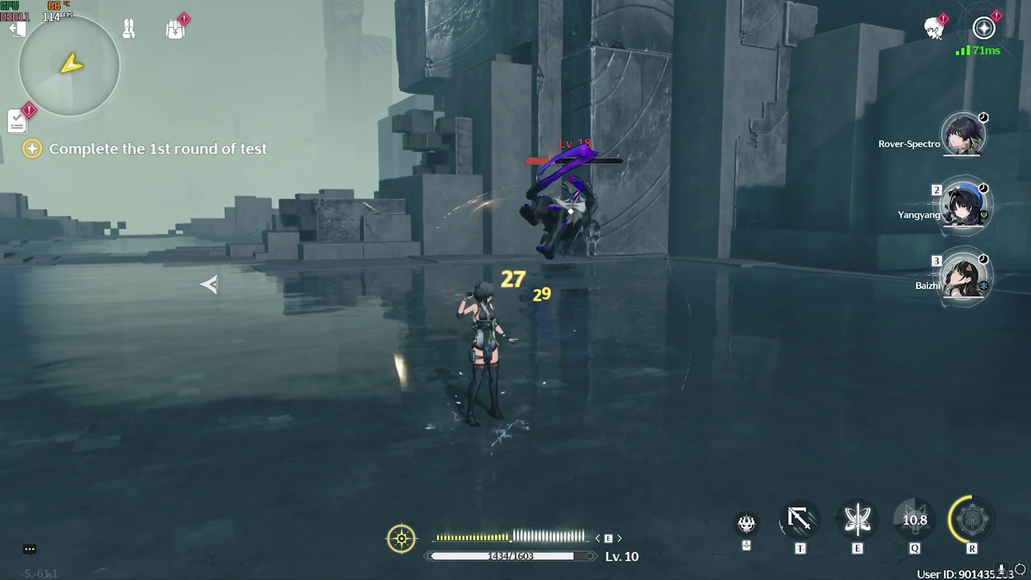
click(516, 290)
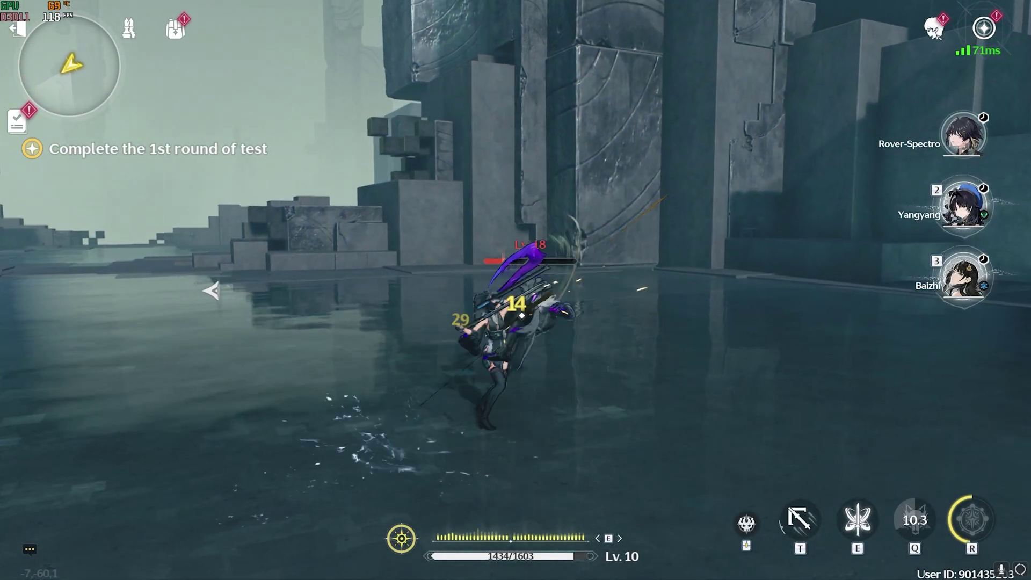
click(516, 290)
click(516, 290)
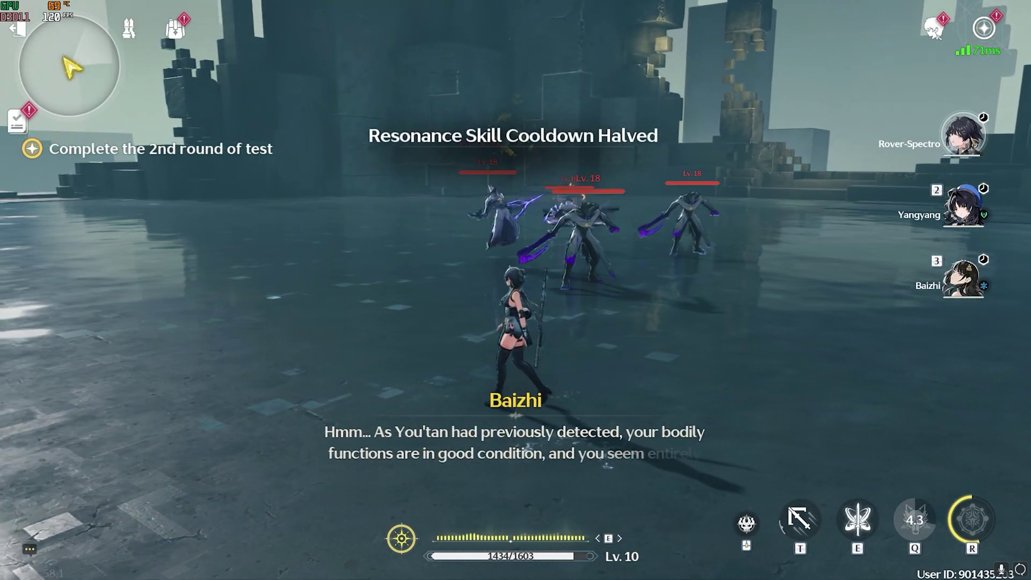
Run at the enemy group and fight them, summoning the wolf echo with Q.
key(w)
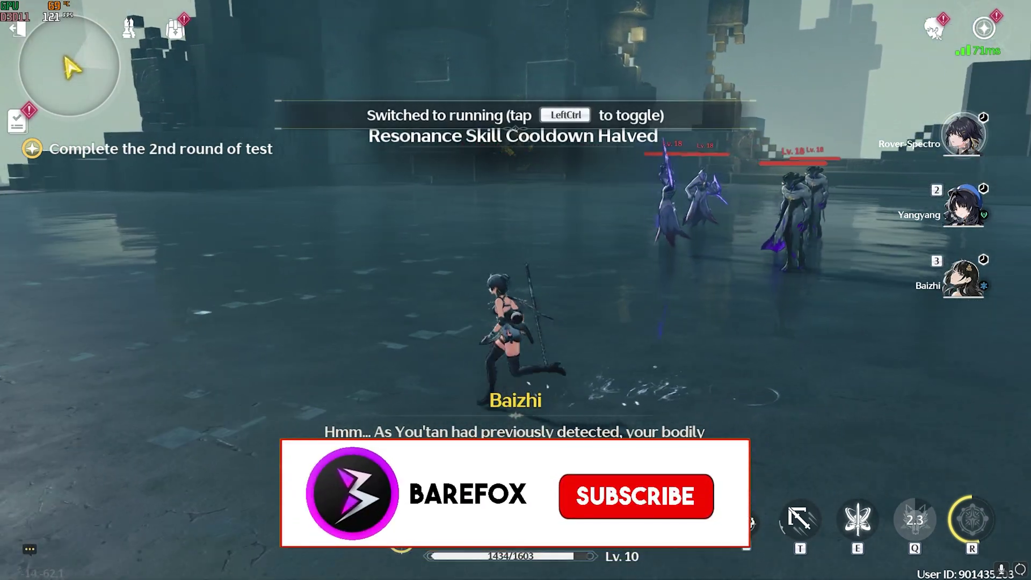
click(515, 289)
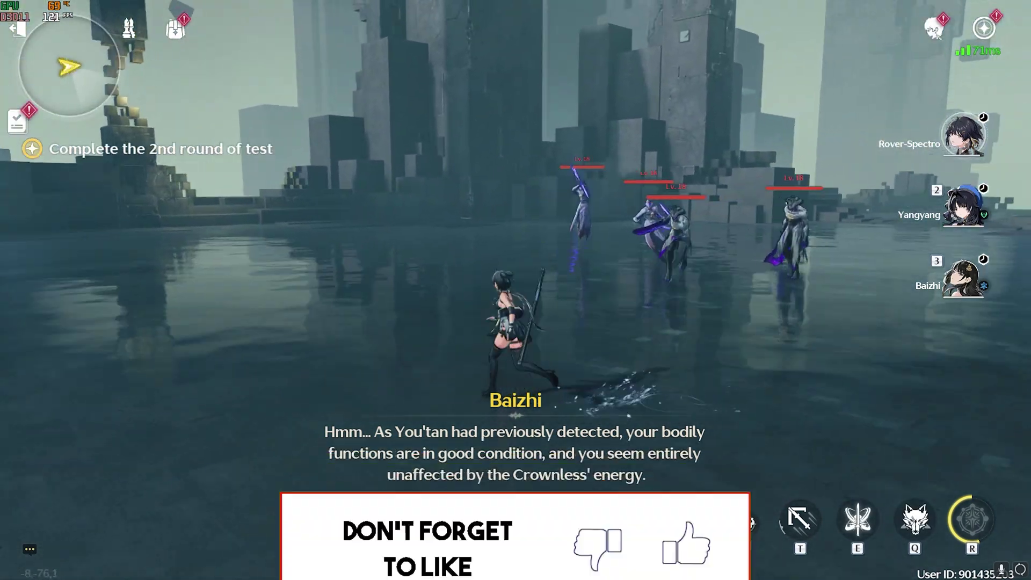
click(516, 291)
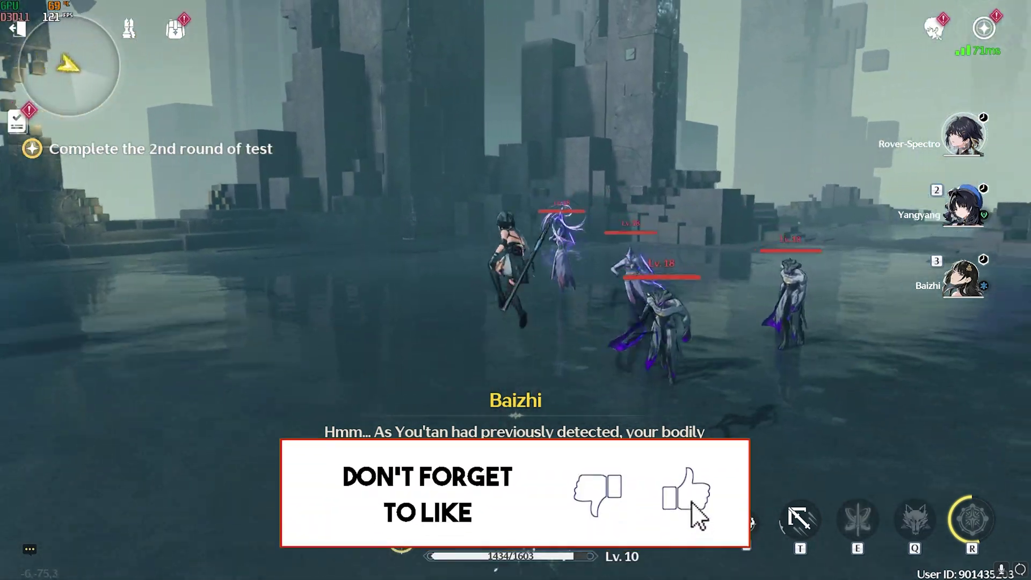
click(516, 290)
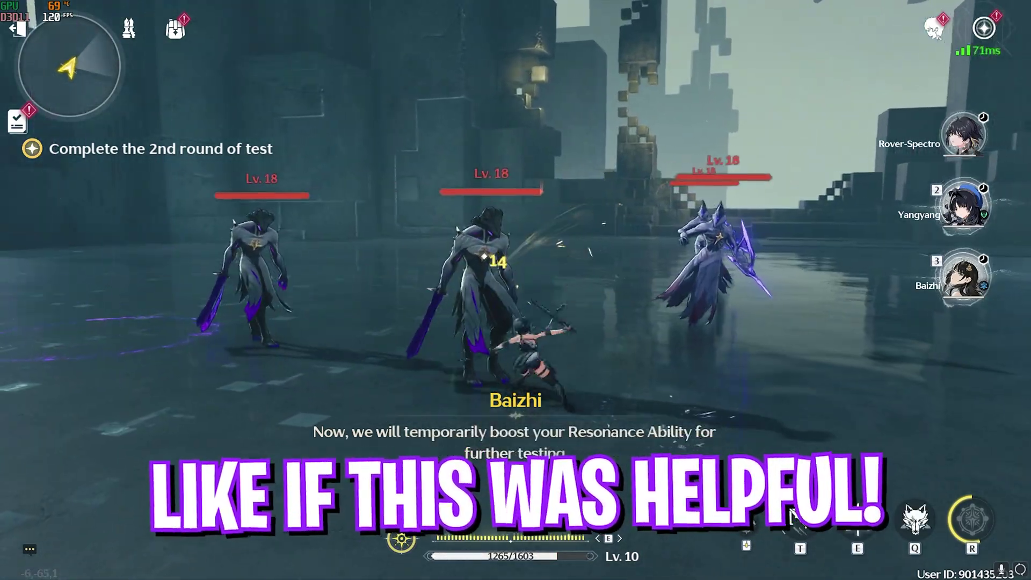
click(516, 290)
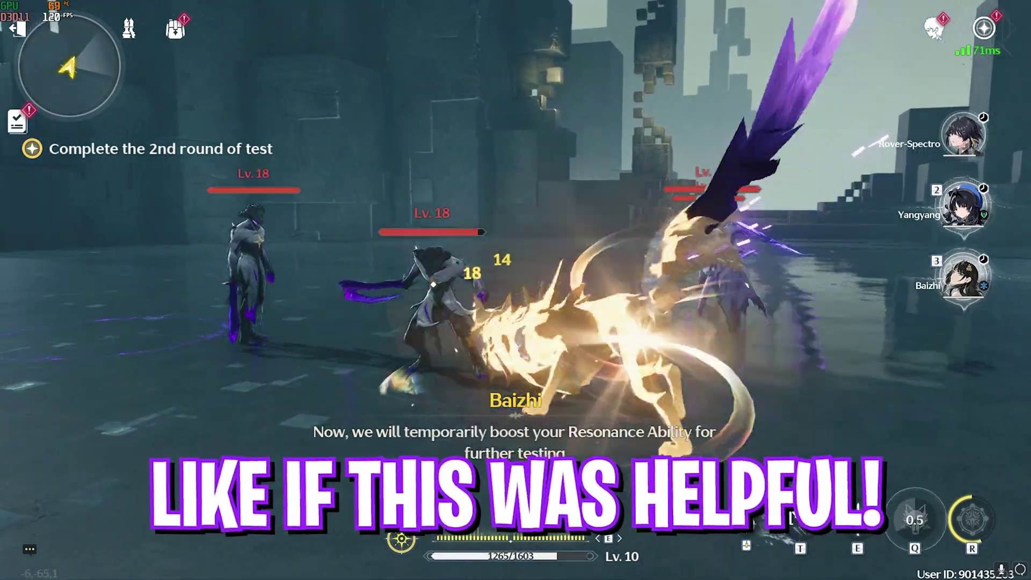
key(q)
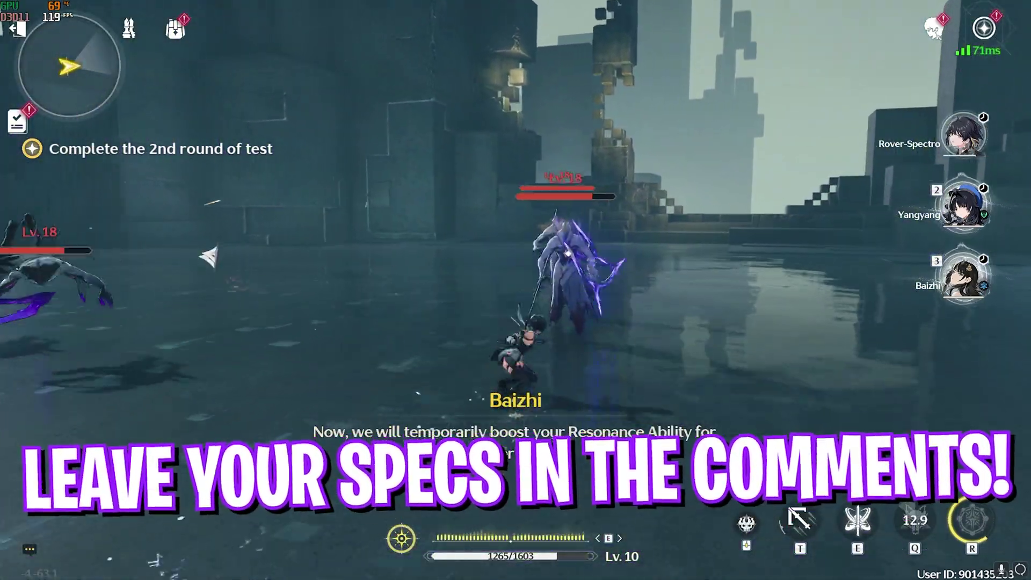
click(516, 290)
click(516, 290)
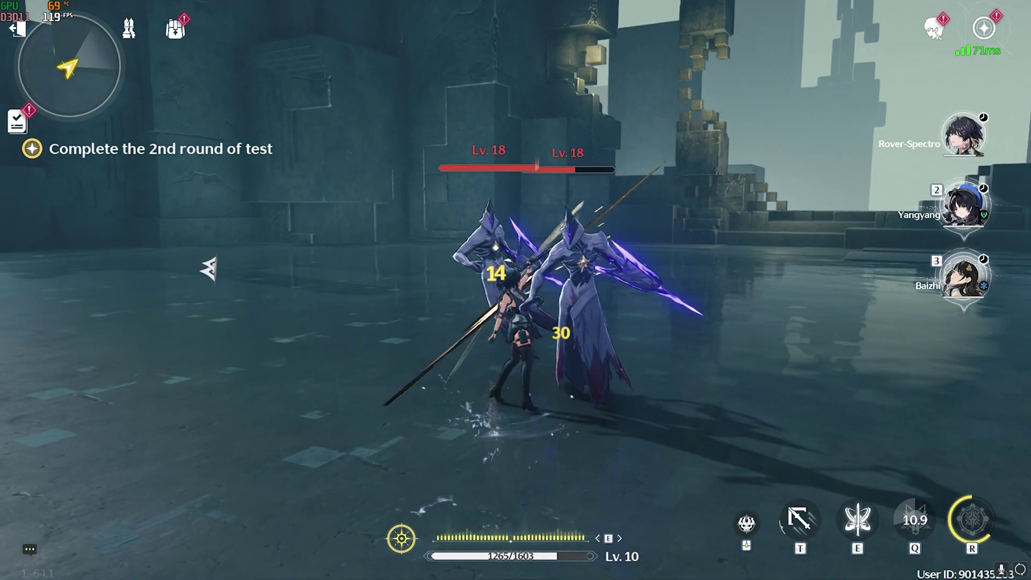